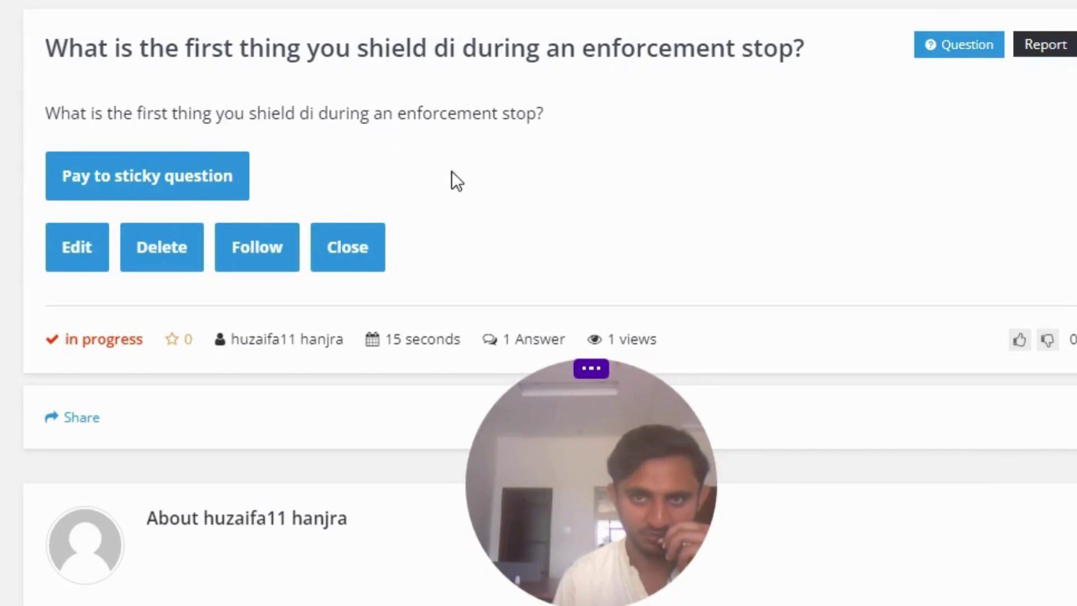
{"action": "scroll", "coordinate": [433, 228], "scroll_direction": "down", "scroll_amount": 3}
{"action": "scroll", "coordinate": [421, 223], "scroll_direction": "down", "scroll_amount": 4}
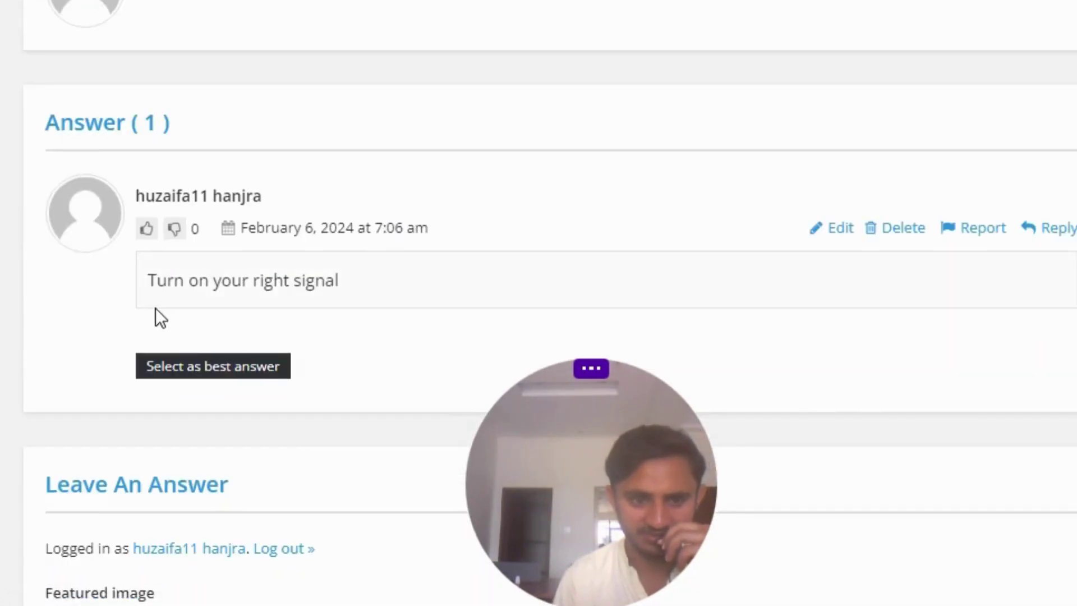